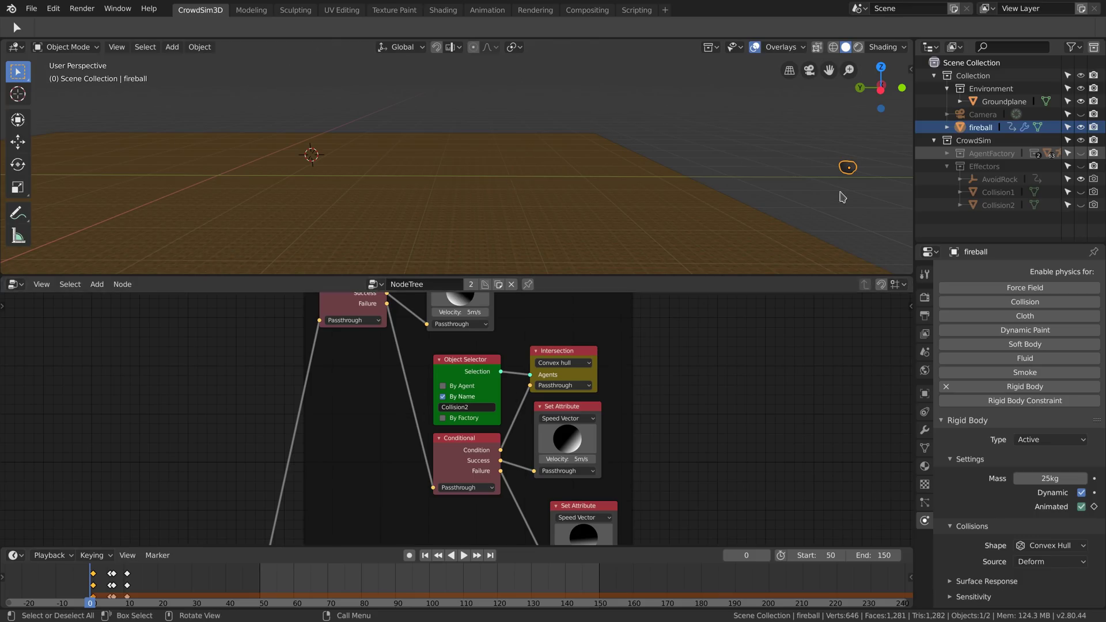
Check the rigid body settings of Groundplane and fireball, and play the fireball's animation up to frame 95
click(1001, 103)
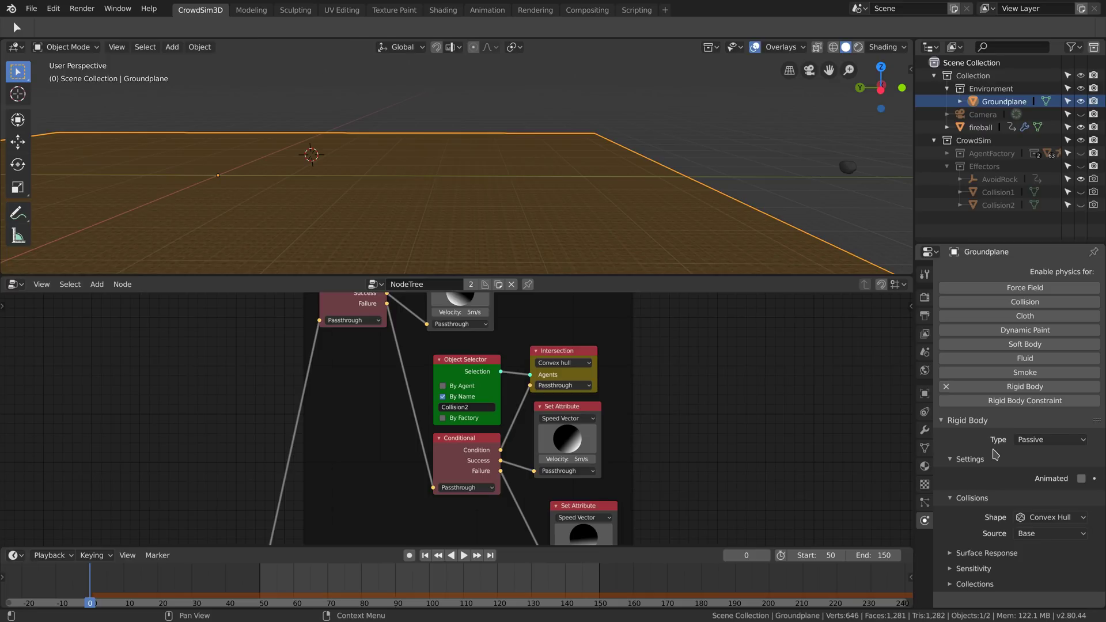
click(985, 128)
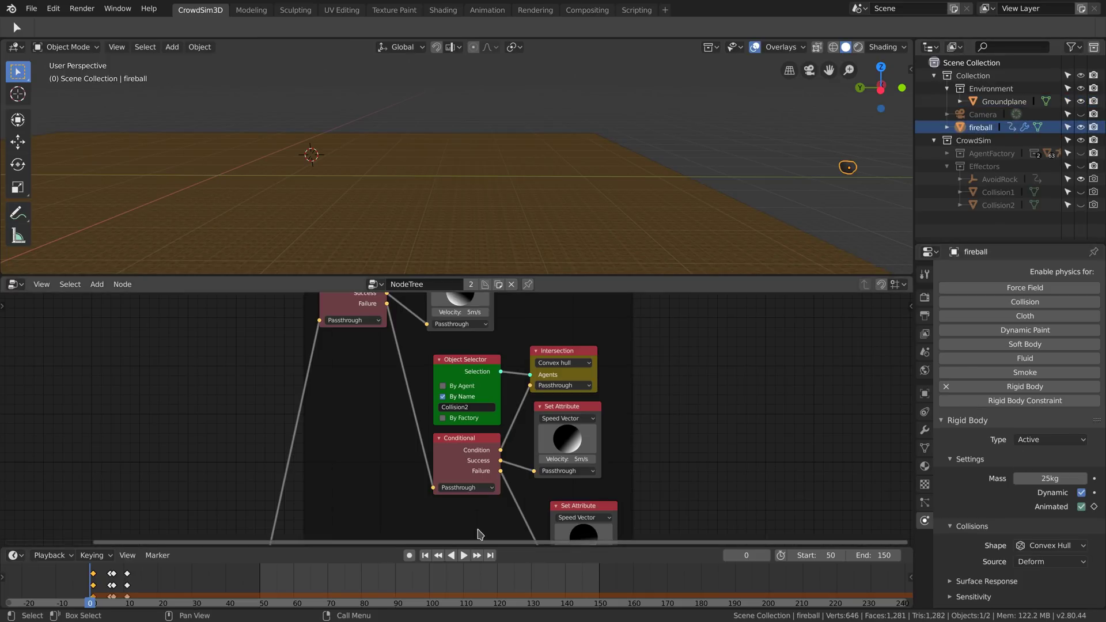
click(147, 586)
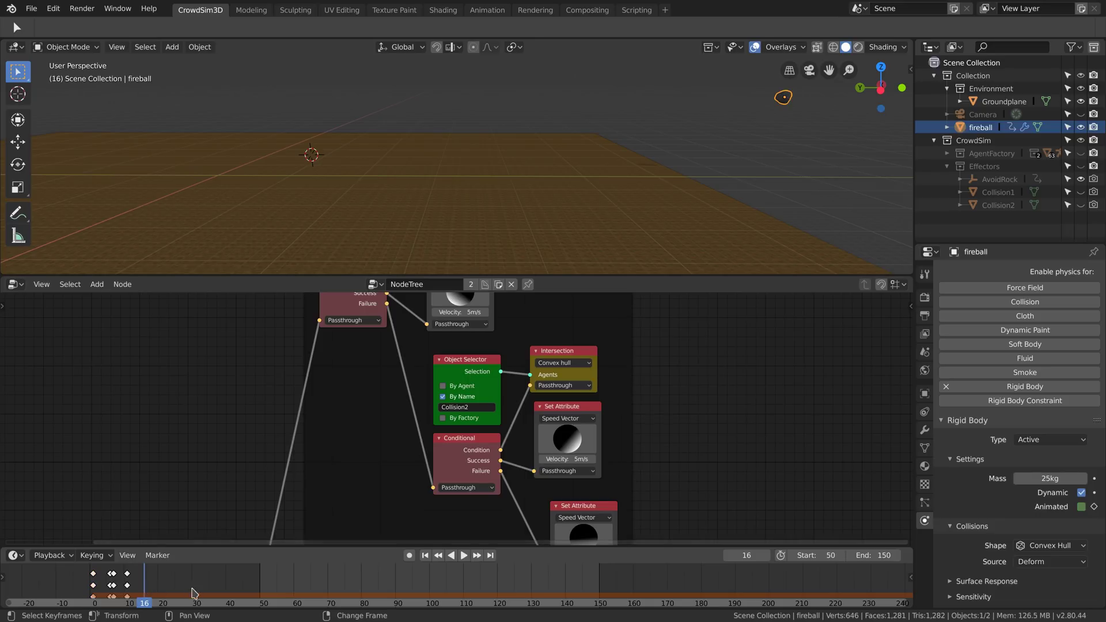
mouse_move(145, 587)
mouse_down()
mouse_move(90, 582)
mouse_move(152, 582)
mouse_up()
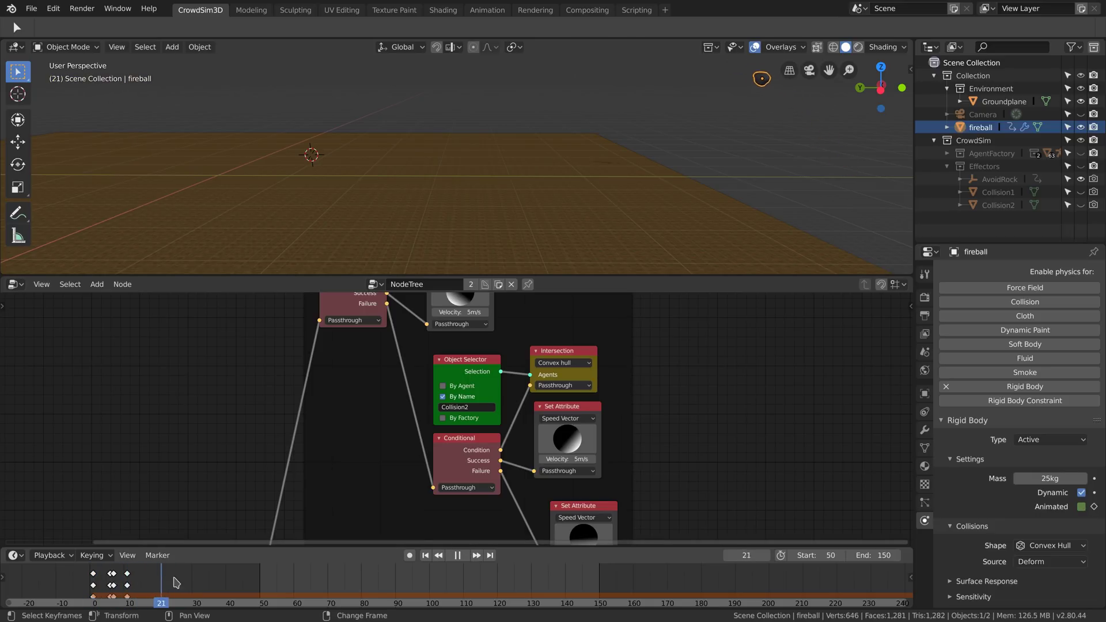
key(space)
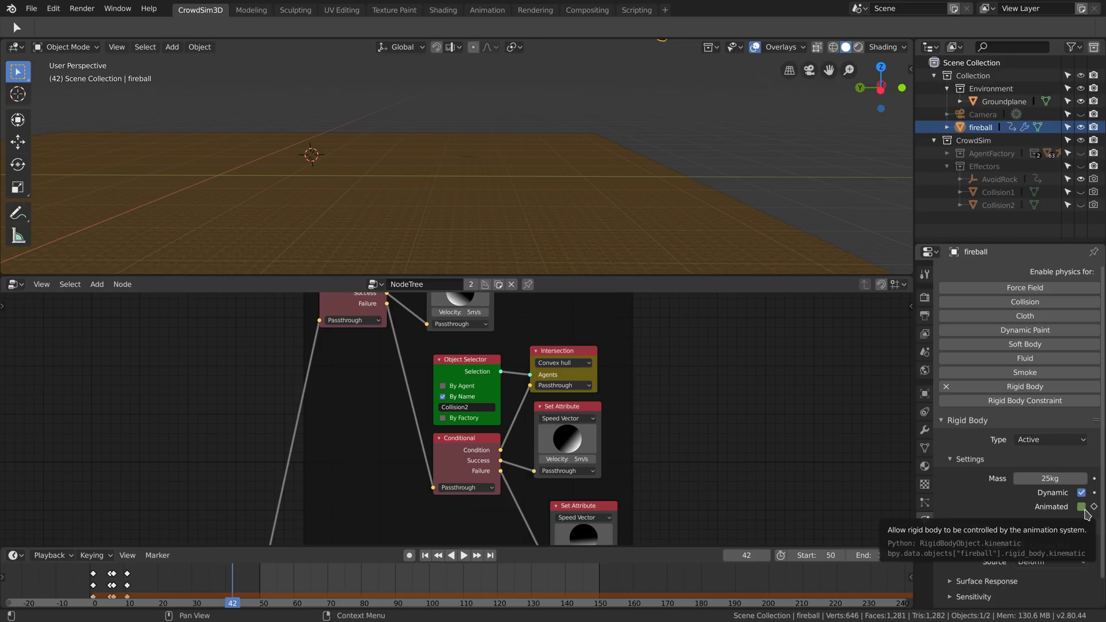
key(space)
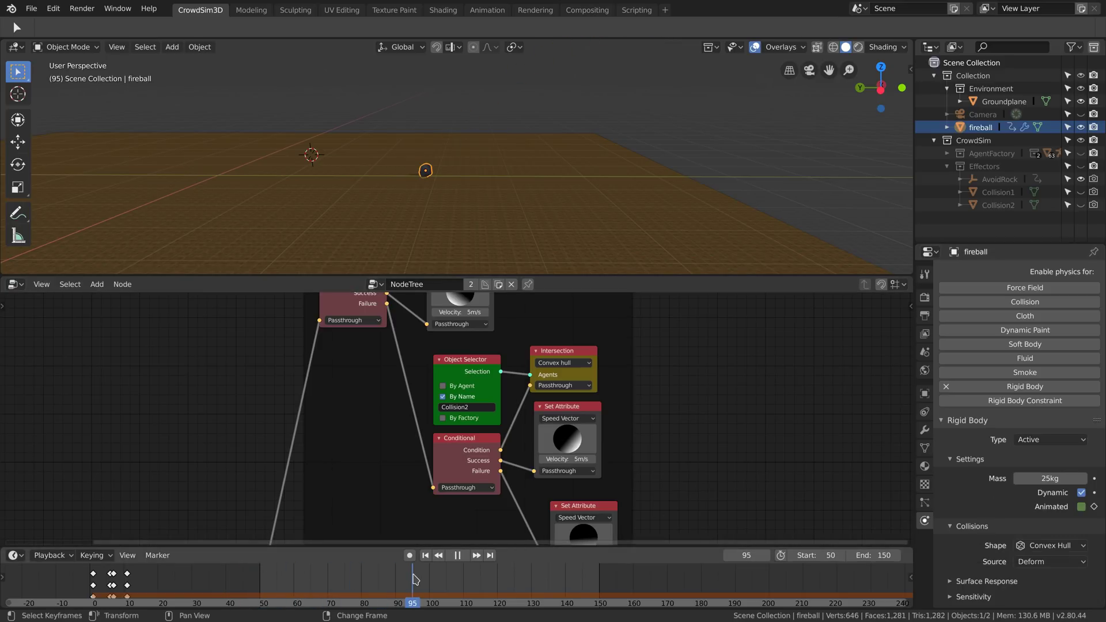
key(space)
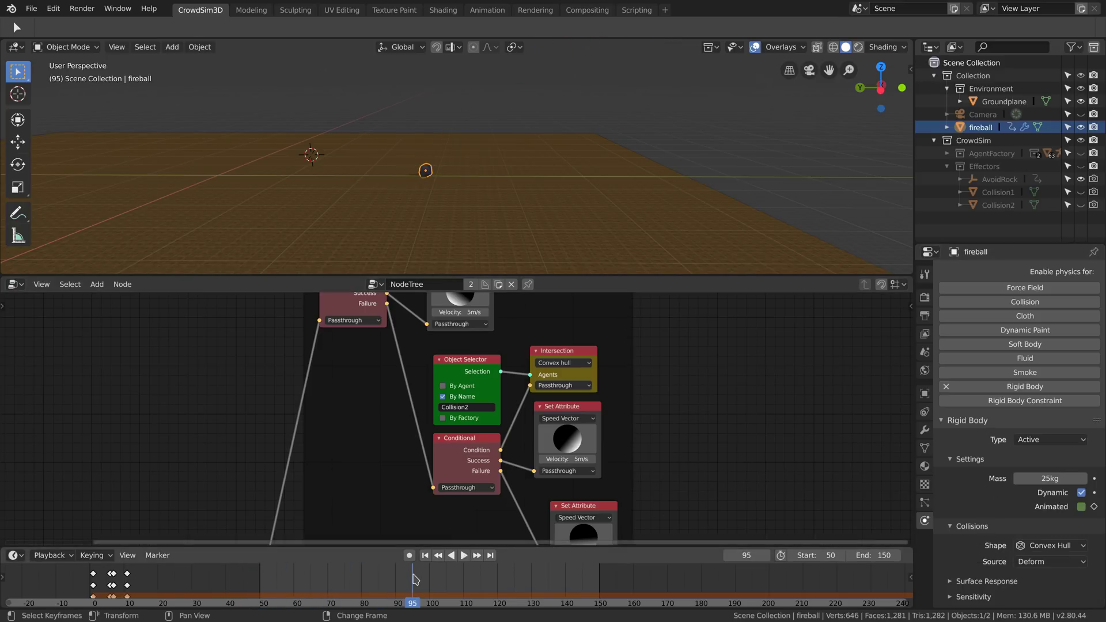
Show the Effectors collection in the viewport and enable X-Ray in the viewport shading options
click(1080, 166)
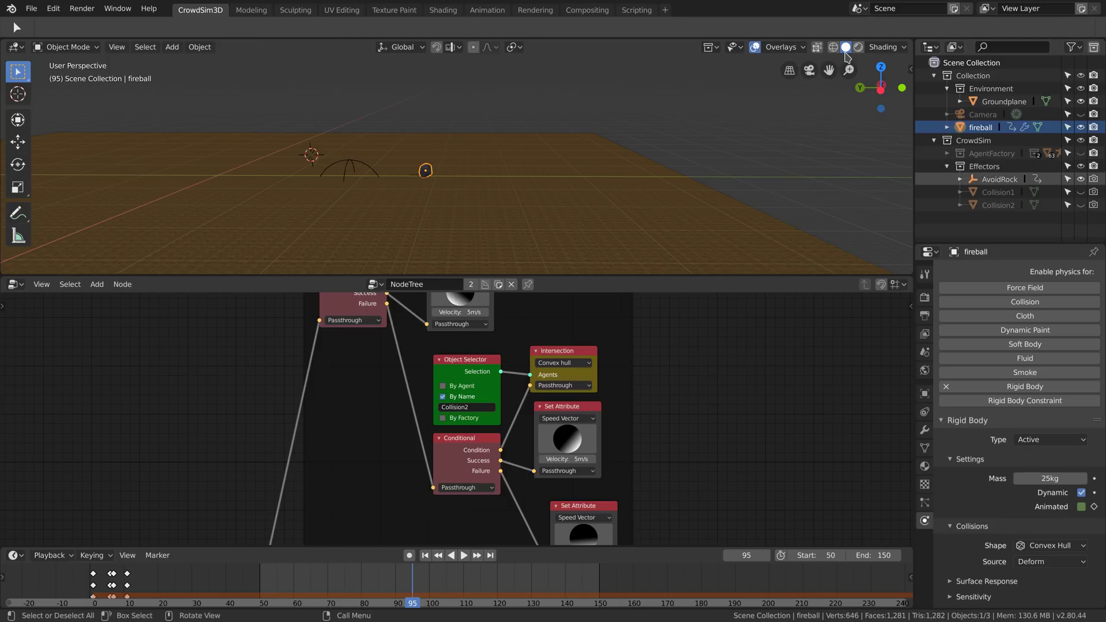
click(881, 51)
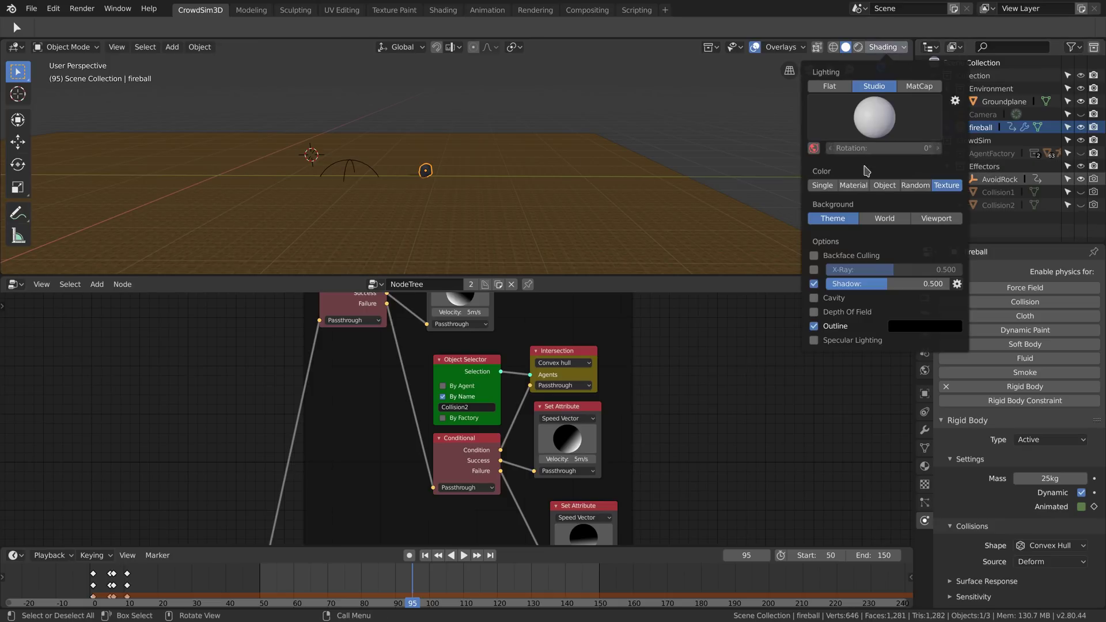
click(819, 277)
middle_drag(560, 172, 605, 153)
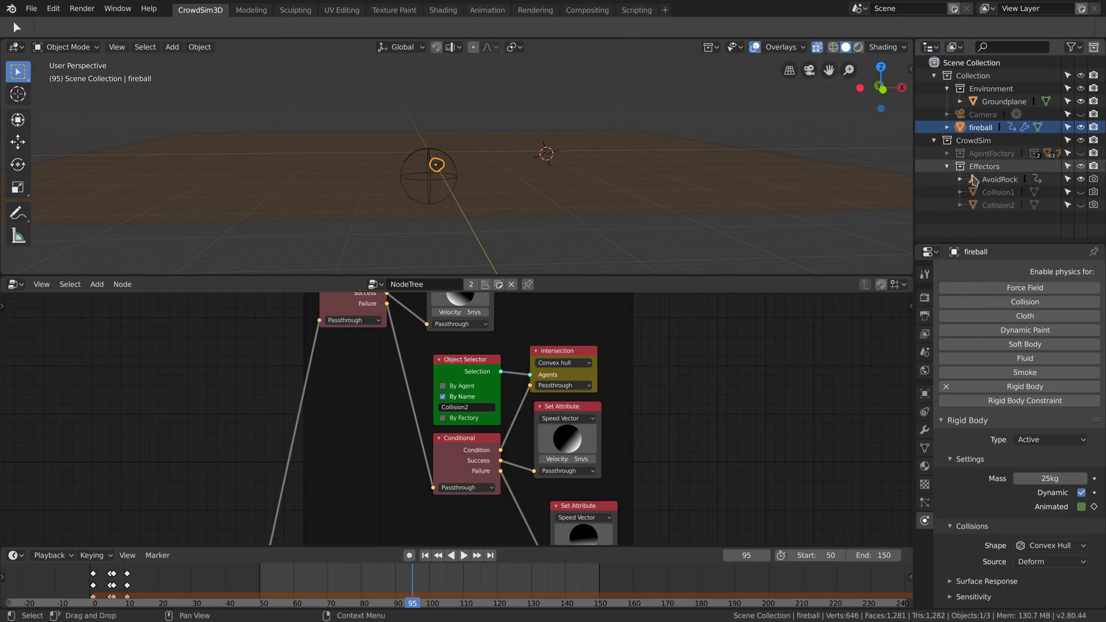
Show the Collision1 and Collision2 meshes to inspect how they fit around AvoidRock, and hide both again
click(1079, 192)
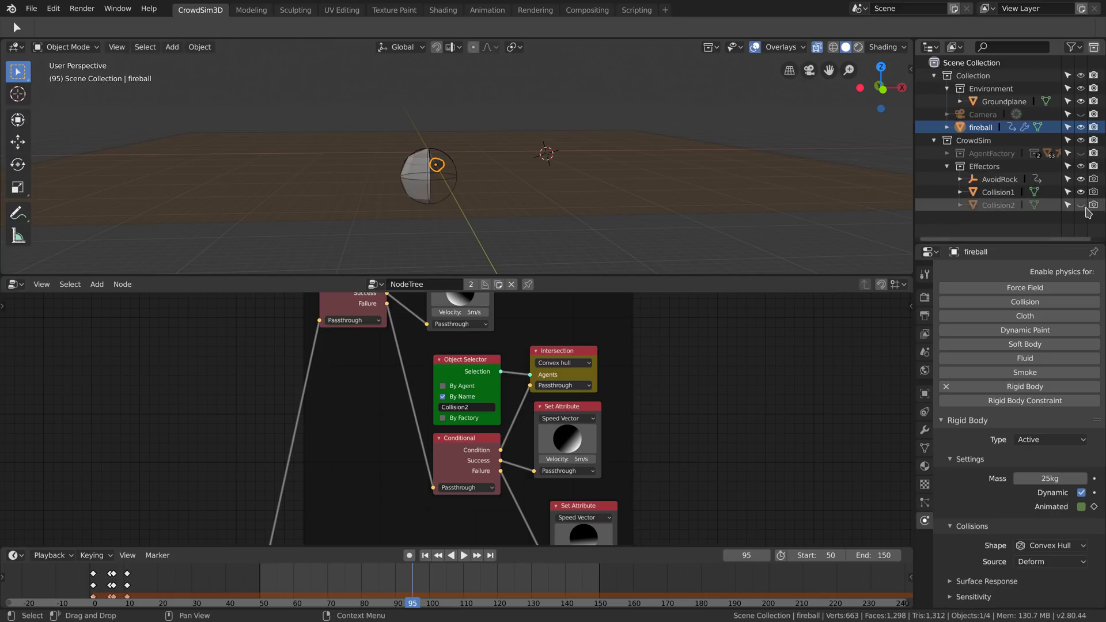
scroll(475, 178, up, 3)
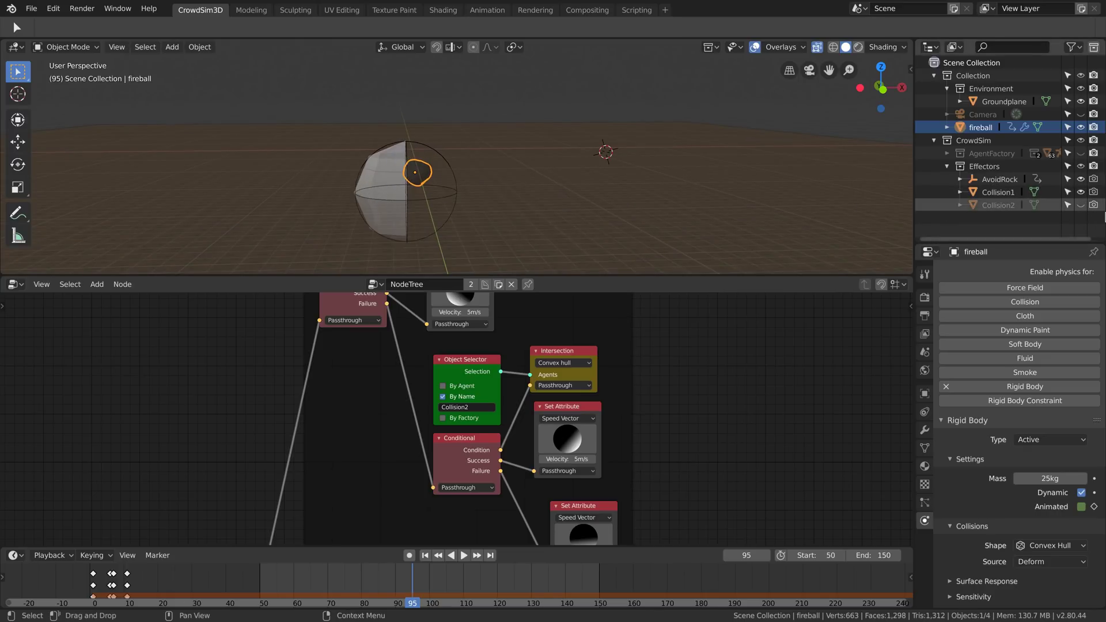
click(1079, 206)
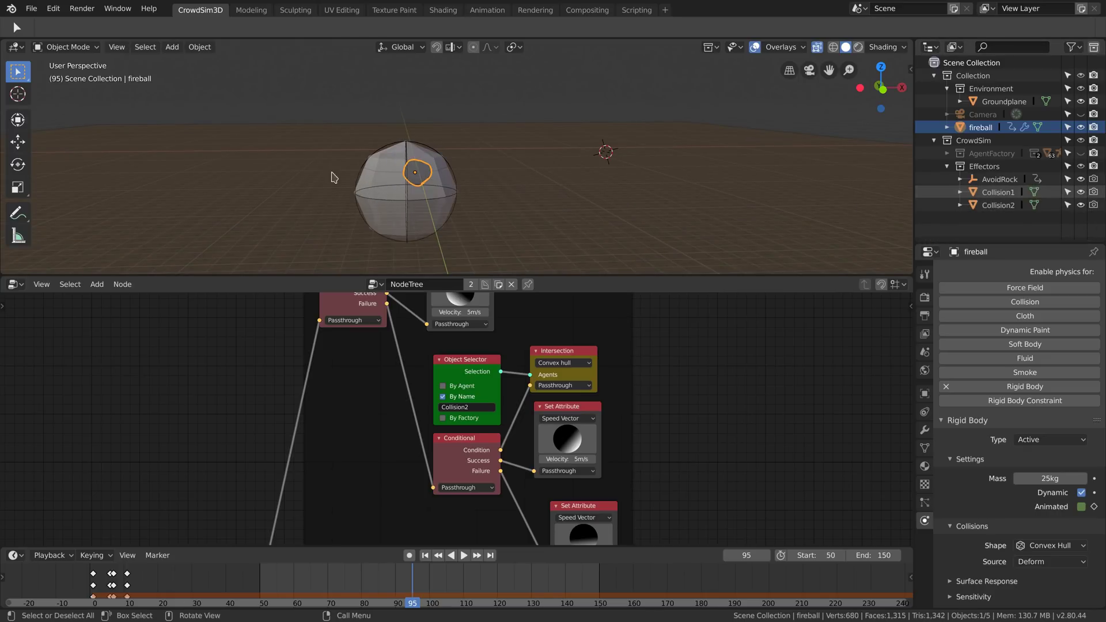
middle_drag(271, 178, 297, 176)
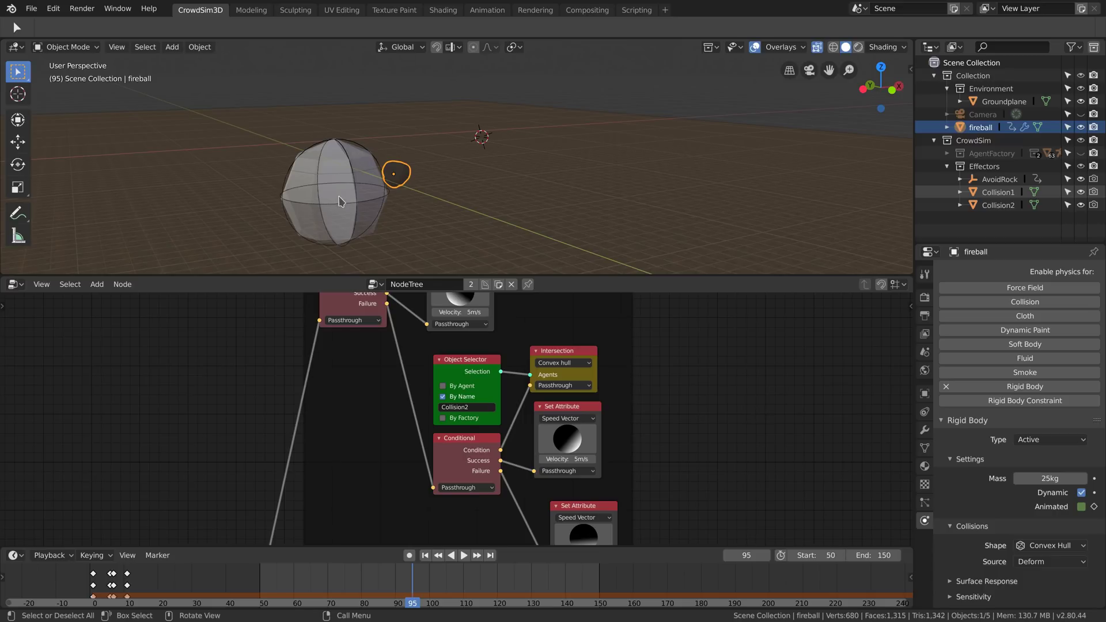
click(1078, 192)
click(1080, 205)
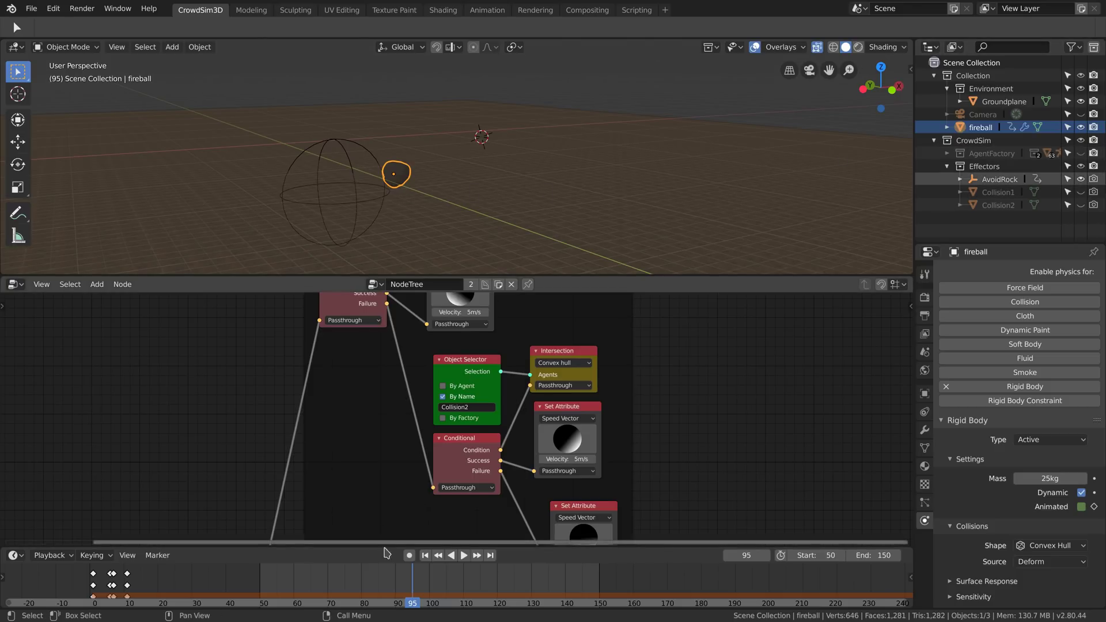
Select the AvoidRock empty and play its animation from before its first keyframe to frame 129
click(992, 178)
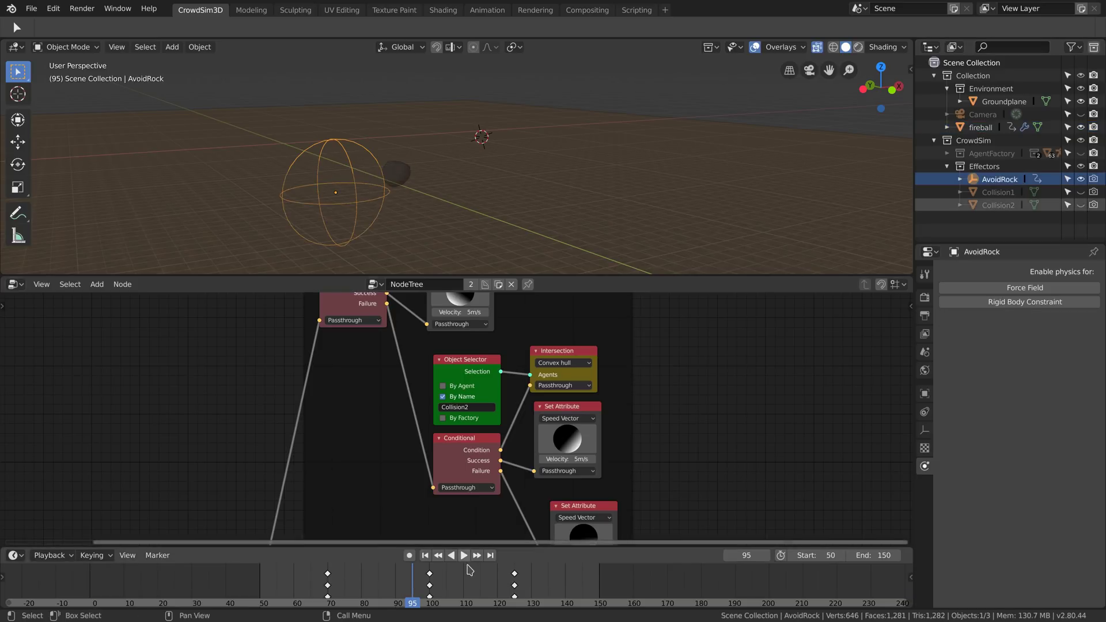
click(304, 585)
key(space)
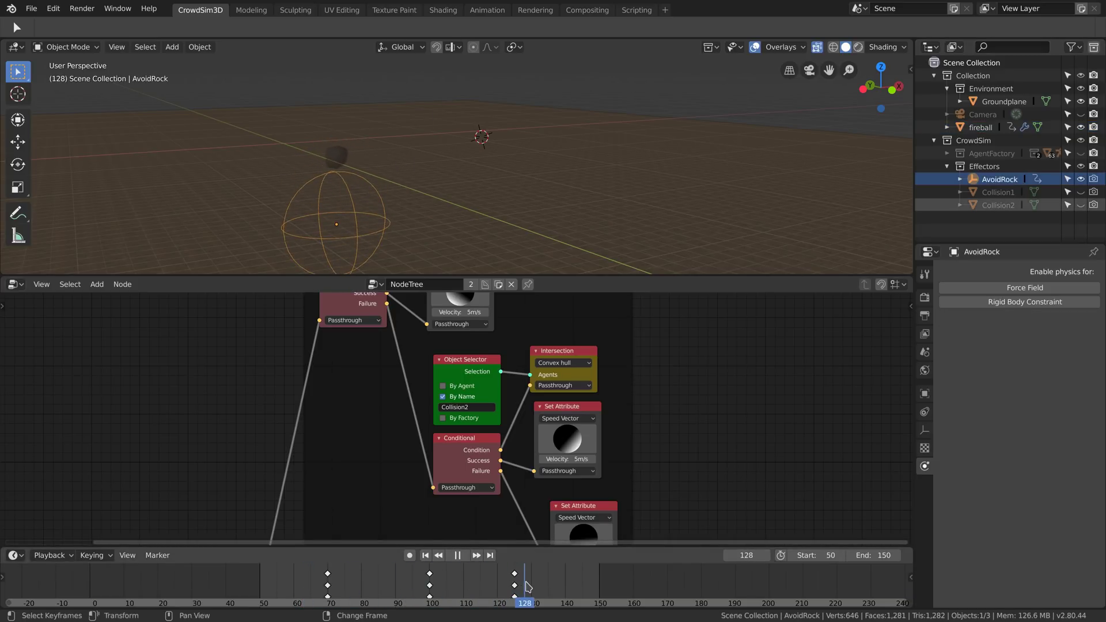
key(space)
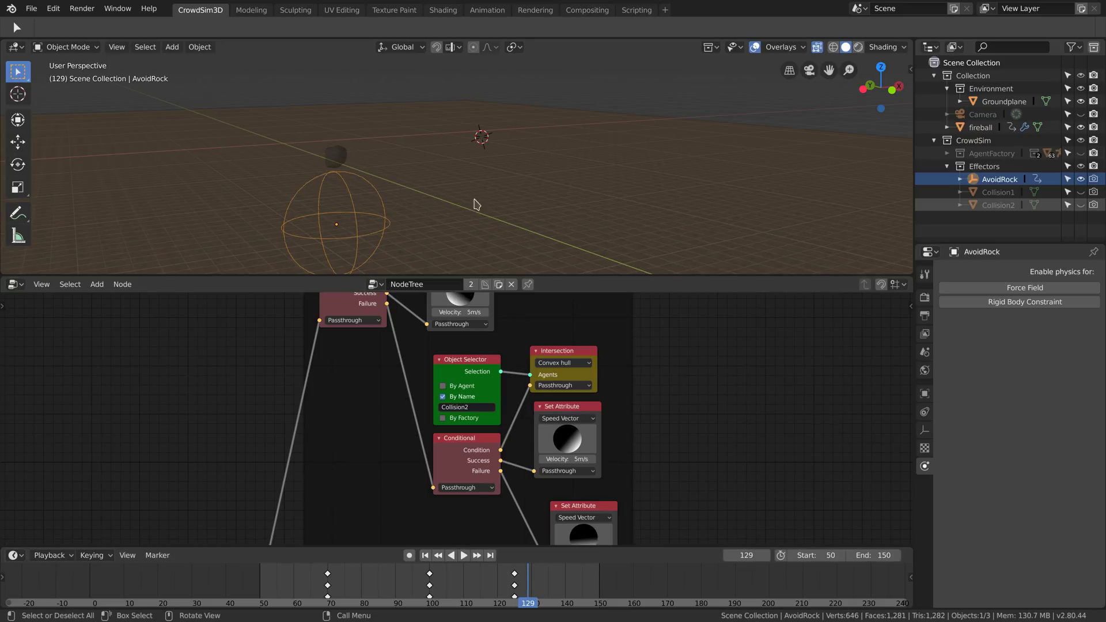
Show the AgentFactory collection and play the crowd with AvoidRock from before its first keyframe to frame 118
click(1080, 154)
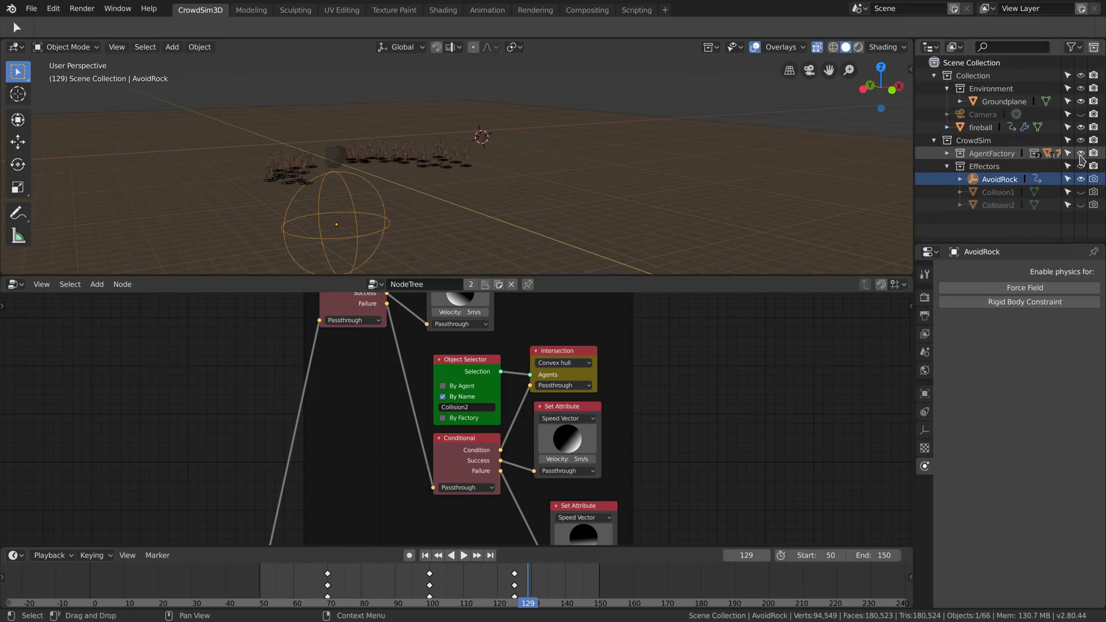
click(314, 593)
key(space)
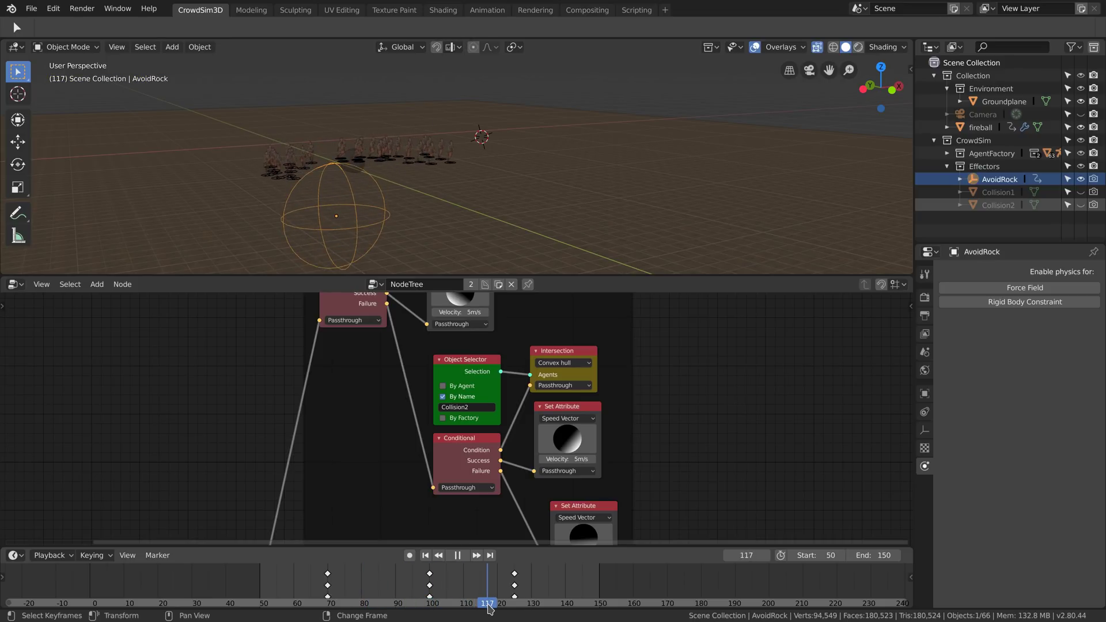
key(space)
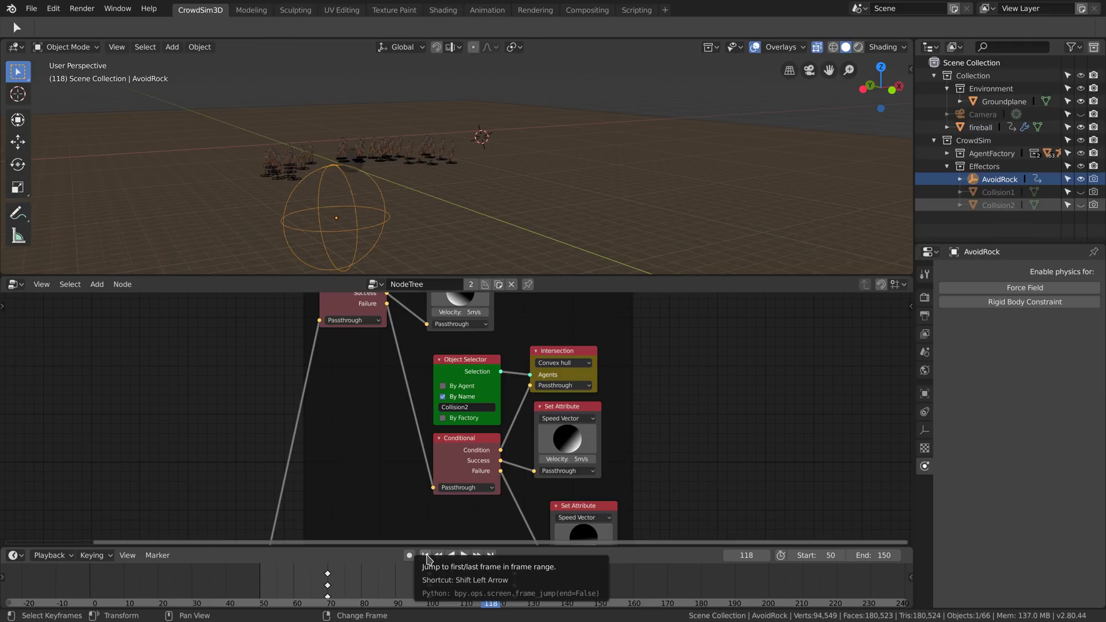
Examine the behavior node tree, from the Collision1 and Collision2 conditionals to the Parallel, Avoid, Advance Ground and Play Action nodes
middle_drag(710, 346, 710, 500)
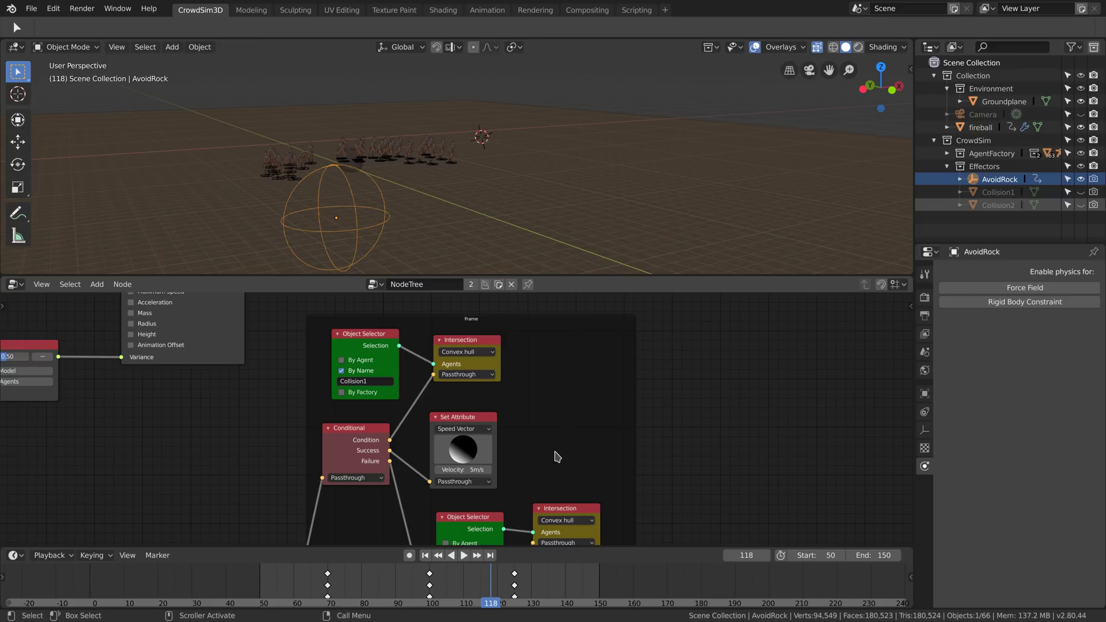
scroll(557, 455, down, 5)
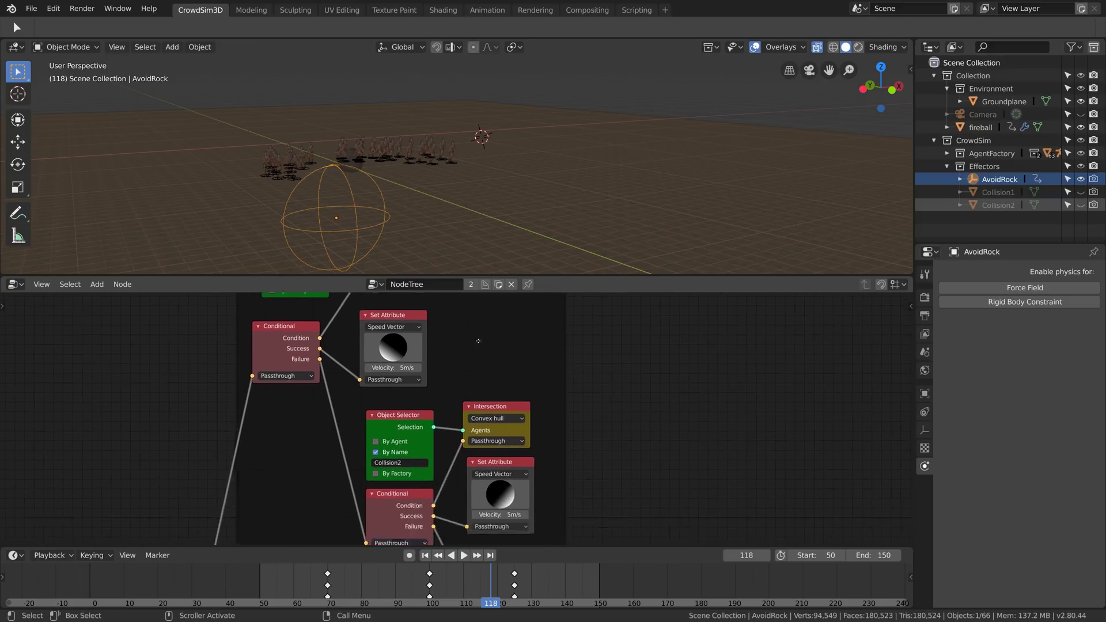
scroll(574, 412, down, 2)
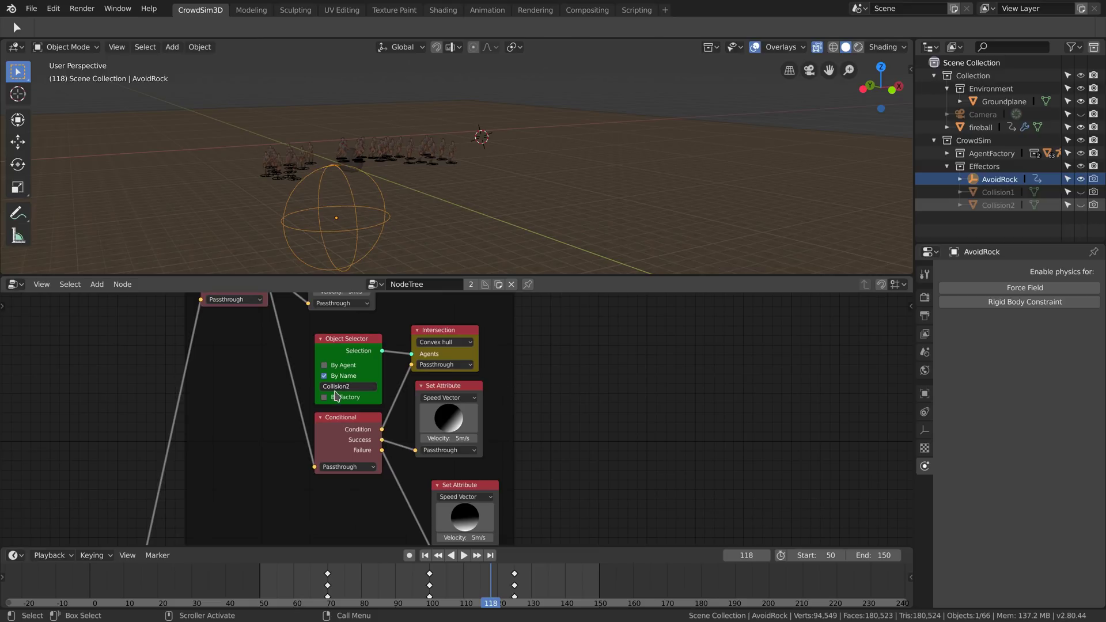
scroll(602, 403, down, 5)
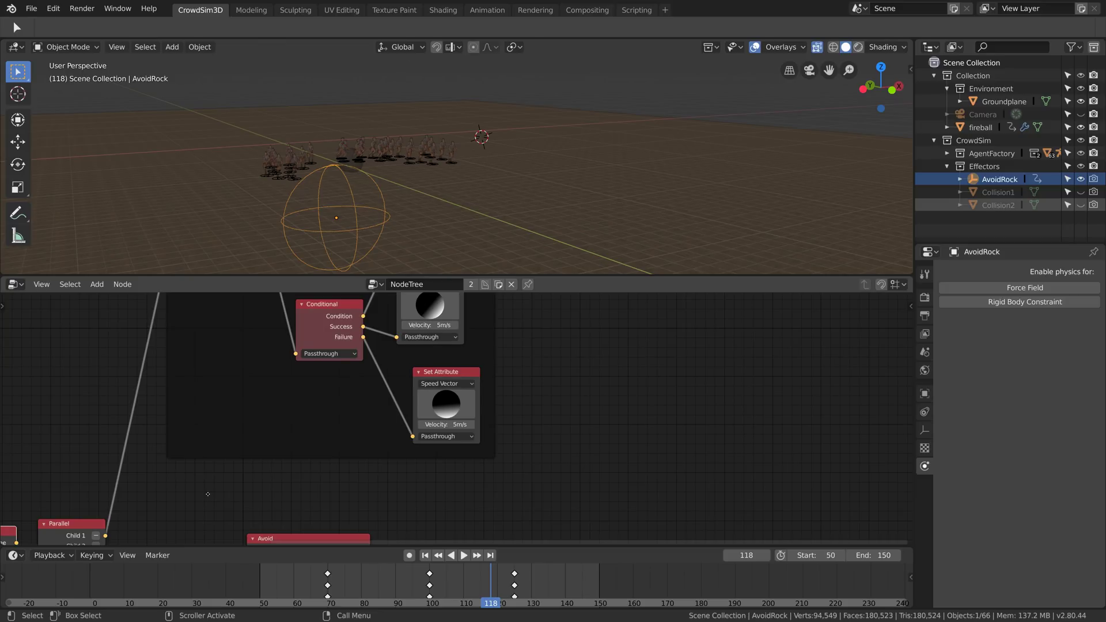
middle_drag(208, 494, 436, 309)
middle_drag(410, 385, 414, 362)
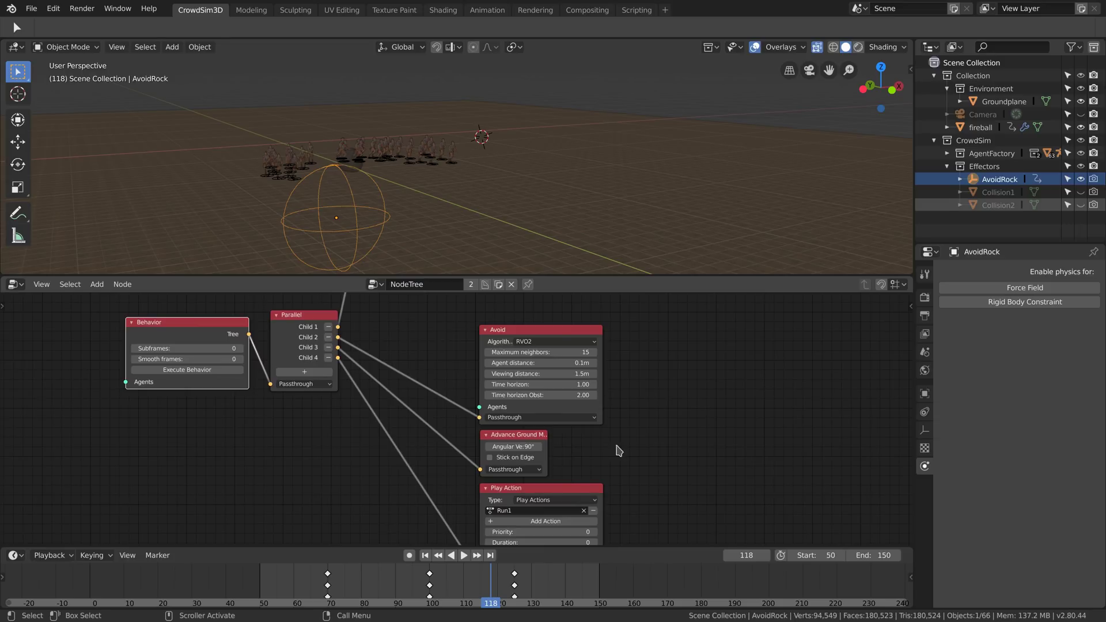
middle_drag(618, 450, 585, 390)
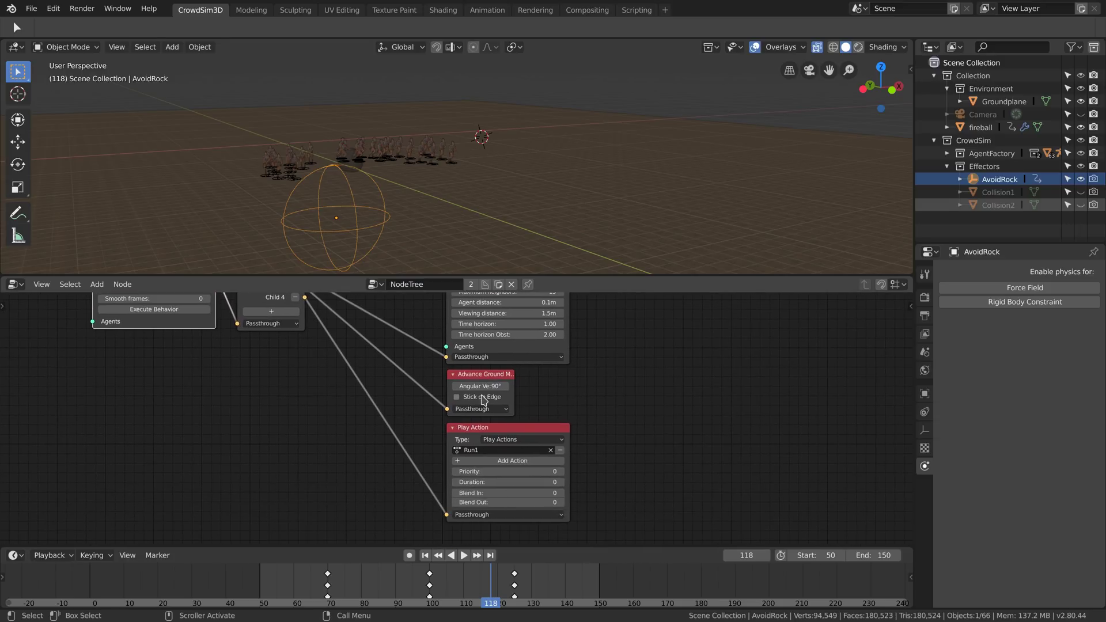